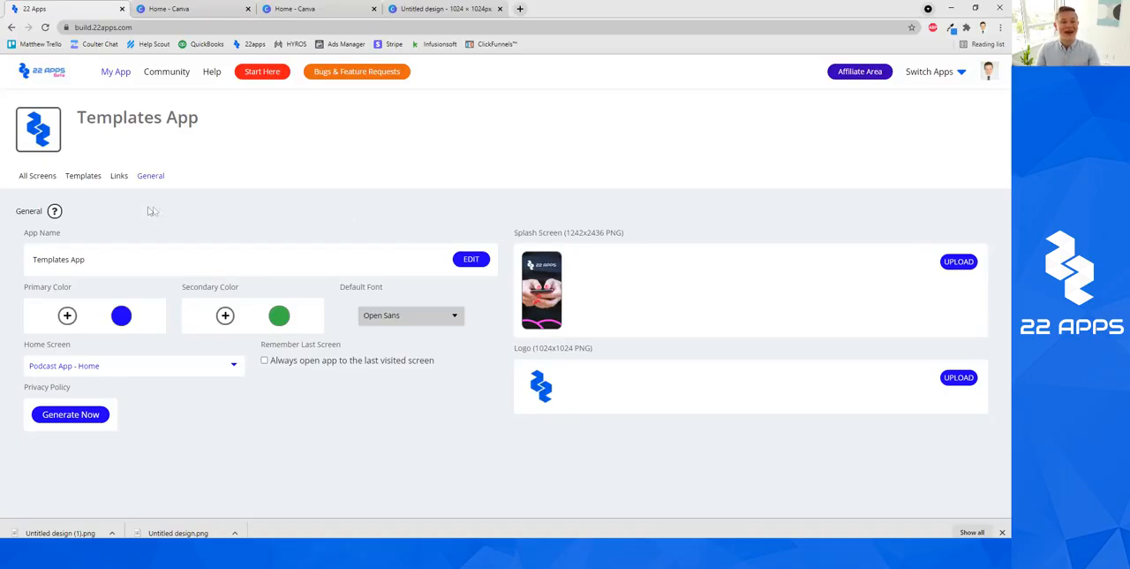
View the Templates App's screen list, return to the General settings and check the required splash screen dimensions.
{"action": "left_click", "coordinate": [40, 175]}
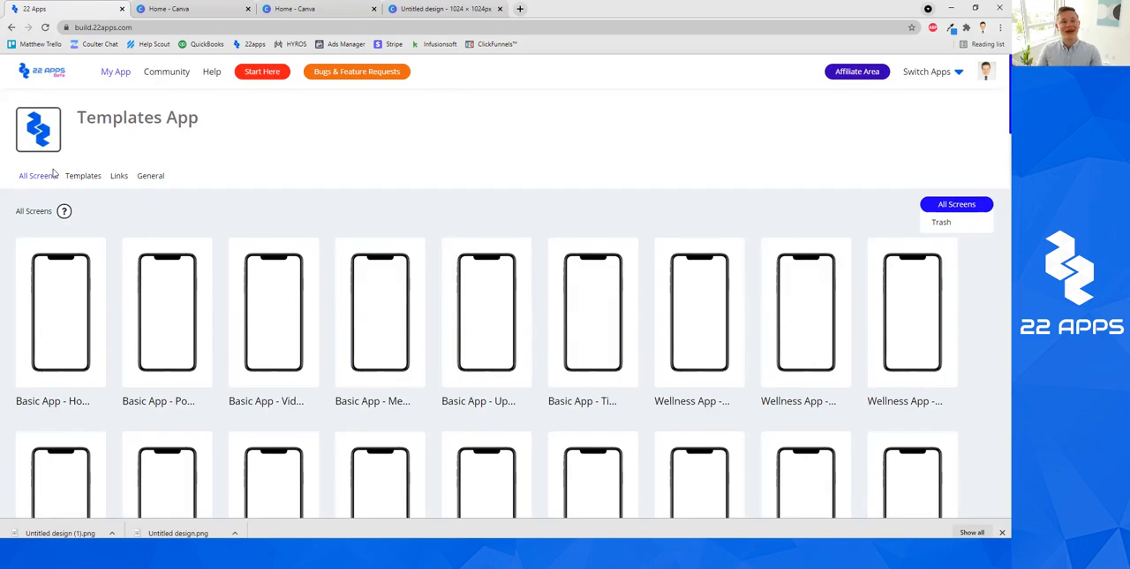
{"action": "left_click", "coordinate": [138, 186]}
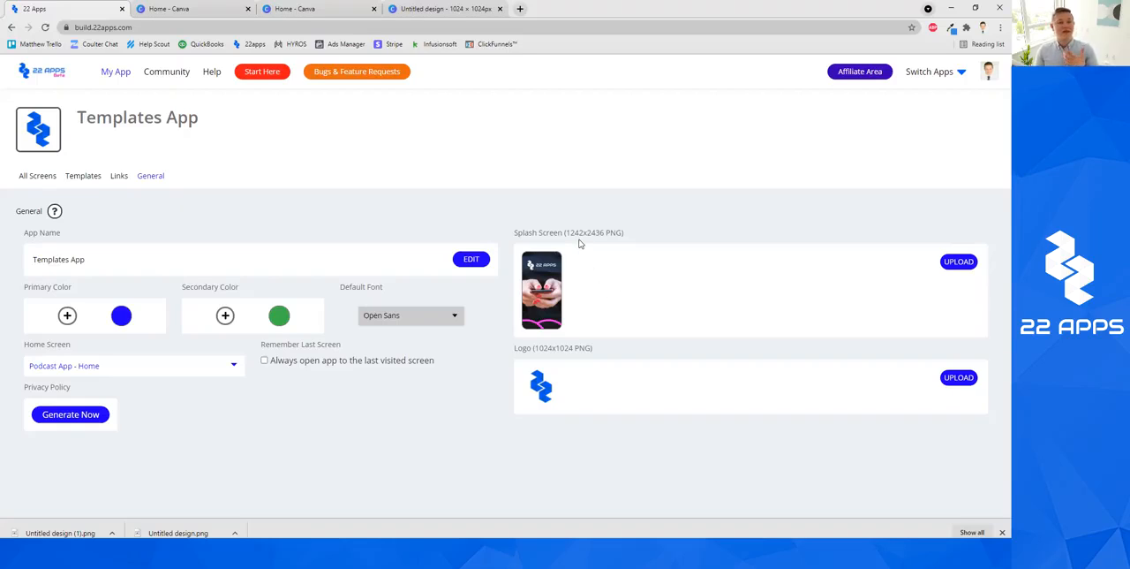
{"action": "left_click_drag", "start_coordinate": [605, 232], "coordinate": [579, 232]}
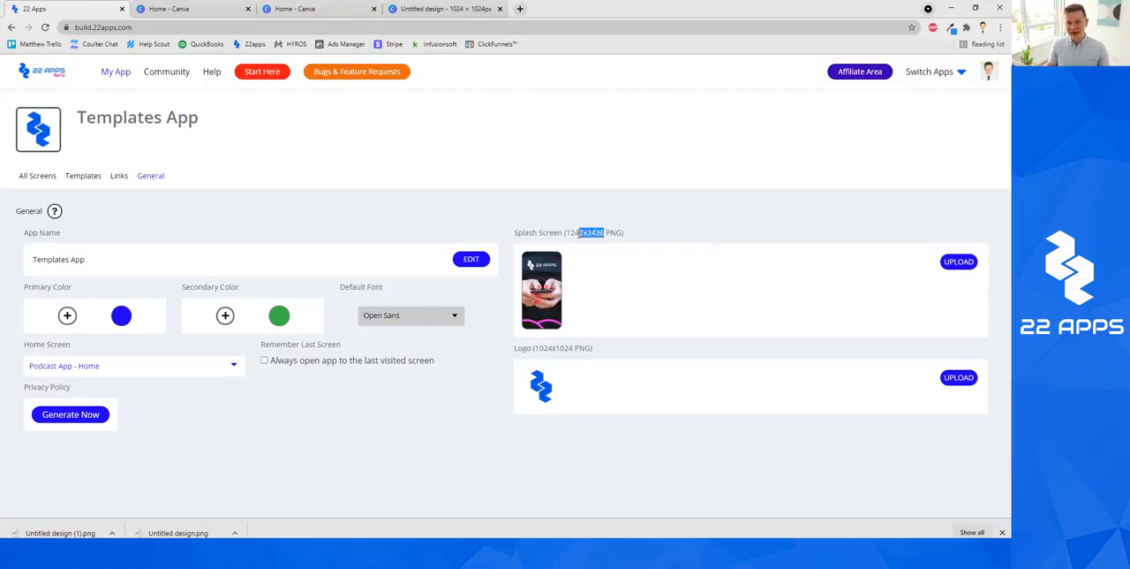
{"action": "left_click", "coordinate": [583, 232]}
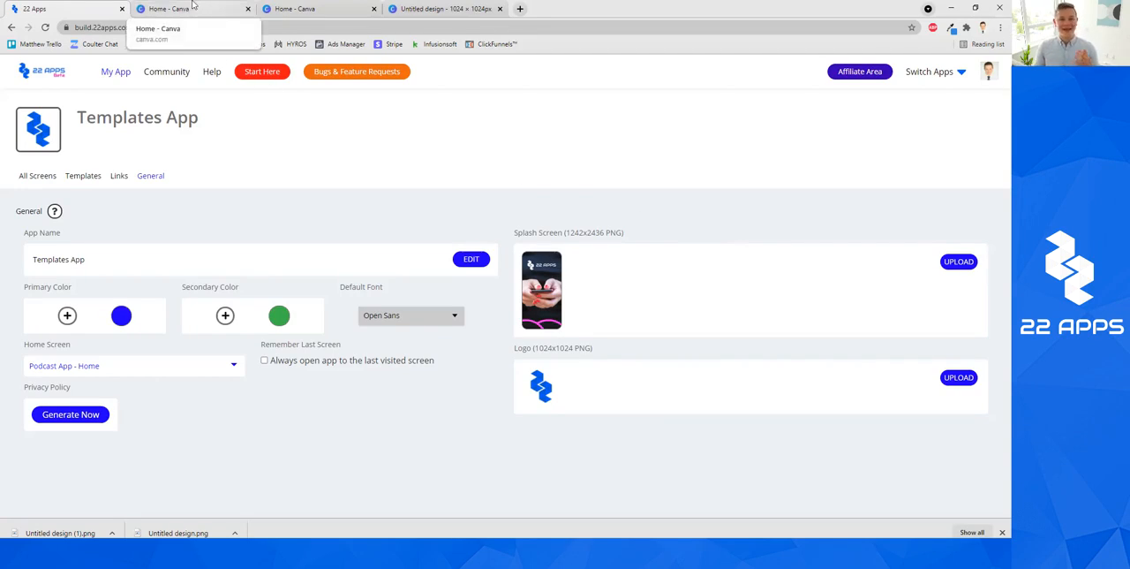
Switch to Canva and dismiss the custom-size form, then return to 22 Apps and recheck the splash screen dimensions.
{"action": "left_click", "coordinate": [310, 11]}
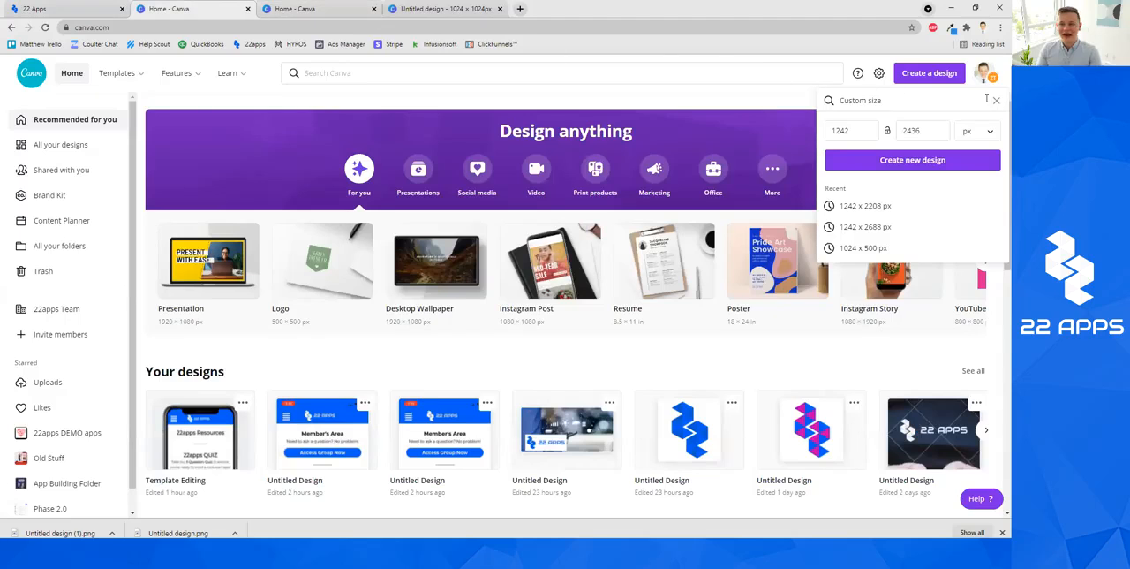
{"action": "left_click", "coordinate": [996, 100]}
{"action": "left_click", "coordinate": [753, 108]}
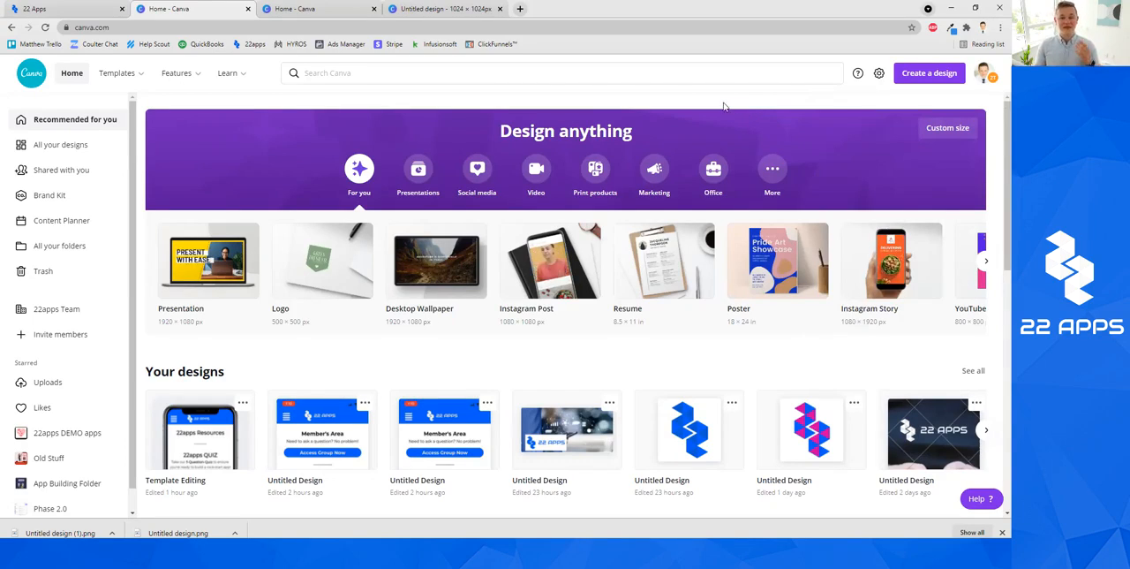
{"action": "left_click", "coordinate": [67, 7]}
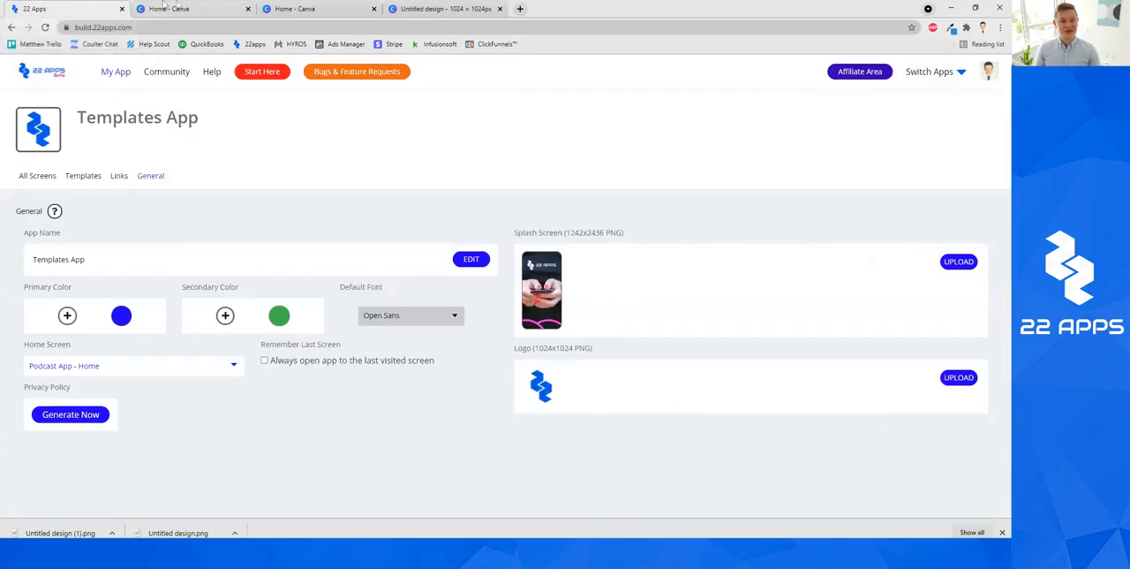
{"action": "left_click_drag", "start_coordinate": [604, 233], "coordinate": [568, 232]}
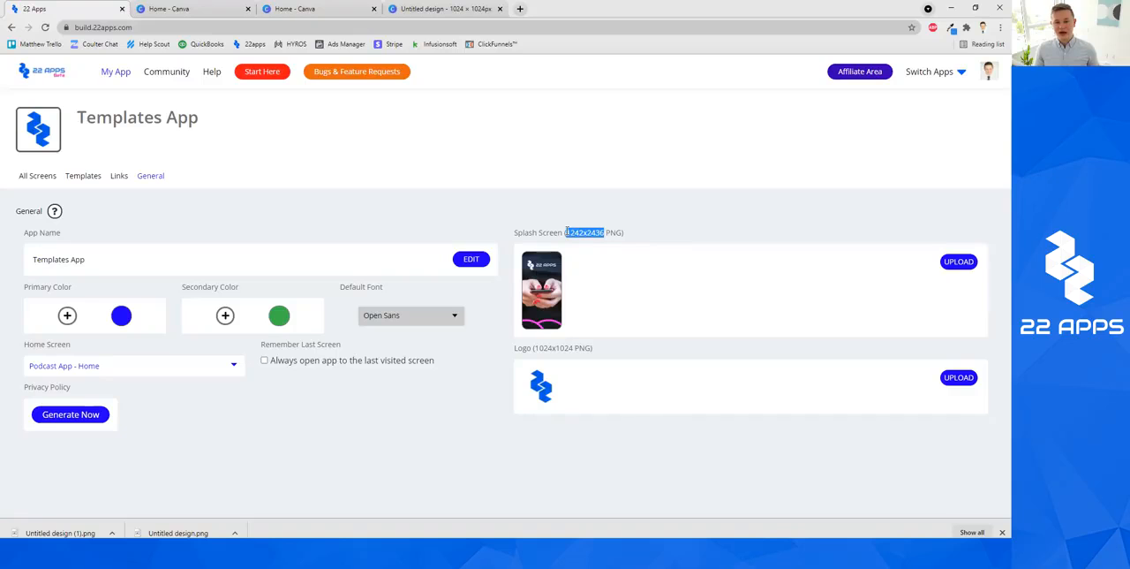
{"action": "left_click", "coordinate": [593, 231]}
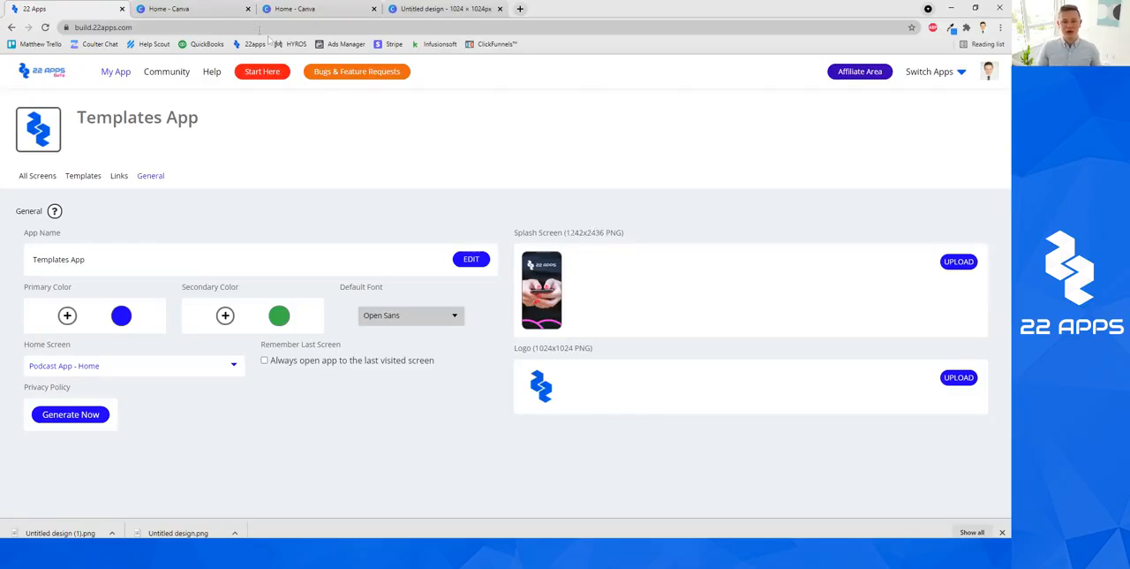
Switch to Canva and create a new custom-size design of 1242 x 2436 px.
{"action": "left_click", "coordinate": [216, 9]}
{"action": "left_click", "coordinate": [929, 73]}
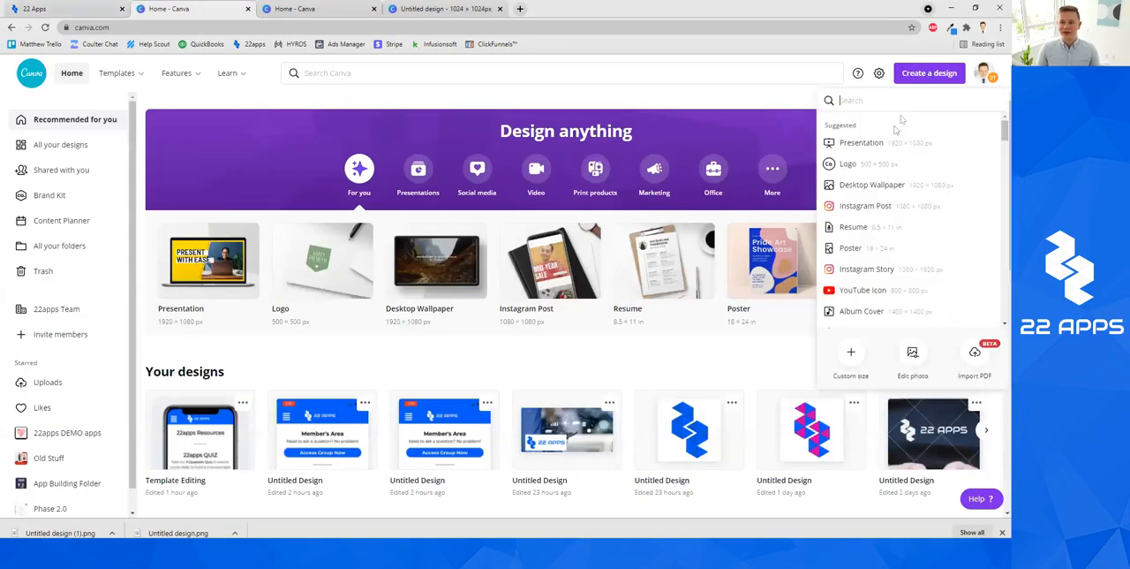
{"action": "left_click", "coordinate": [846, 349]}
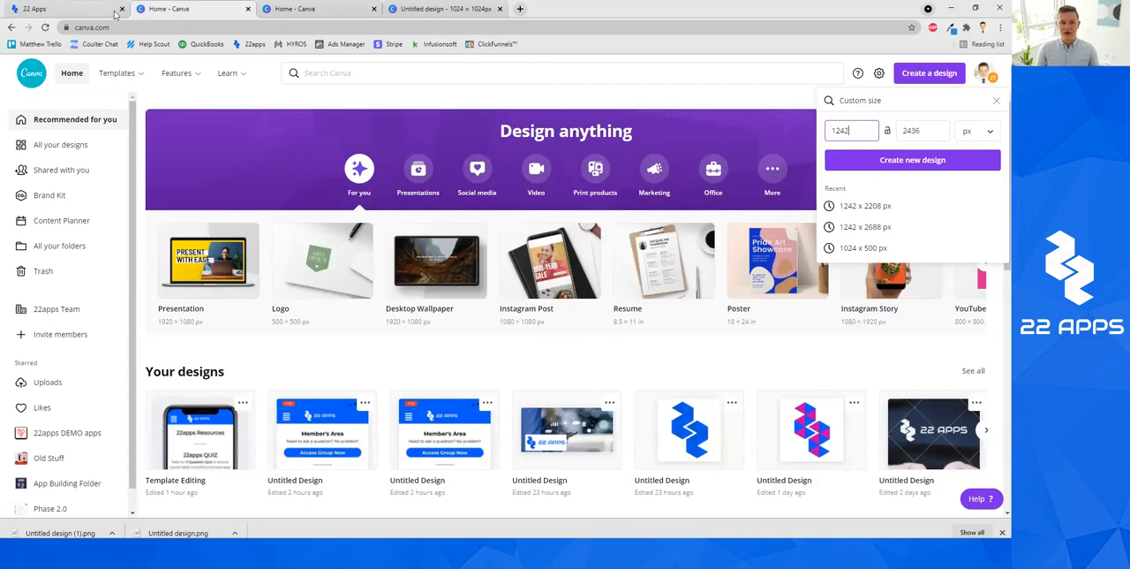
{"action": "key", "text": "ctrl+1"}
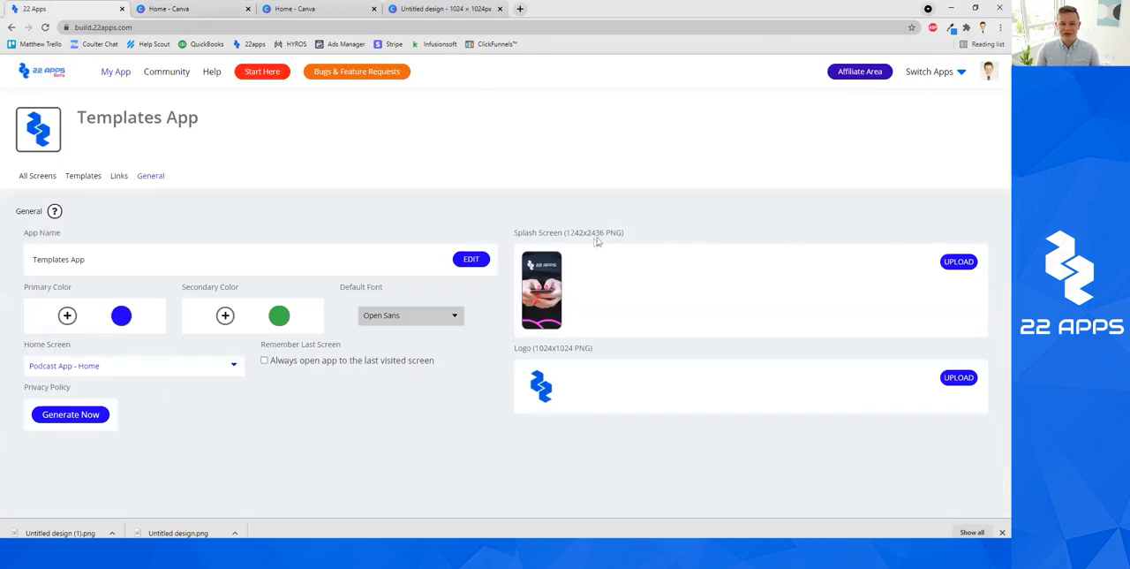
{"action": "left_click", "coordinate": [216, 10]}
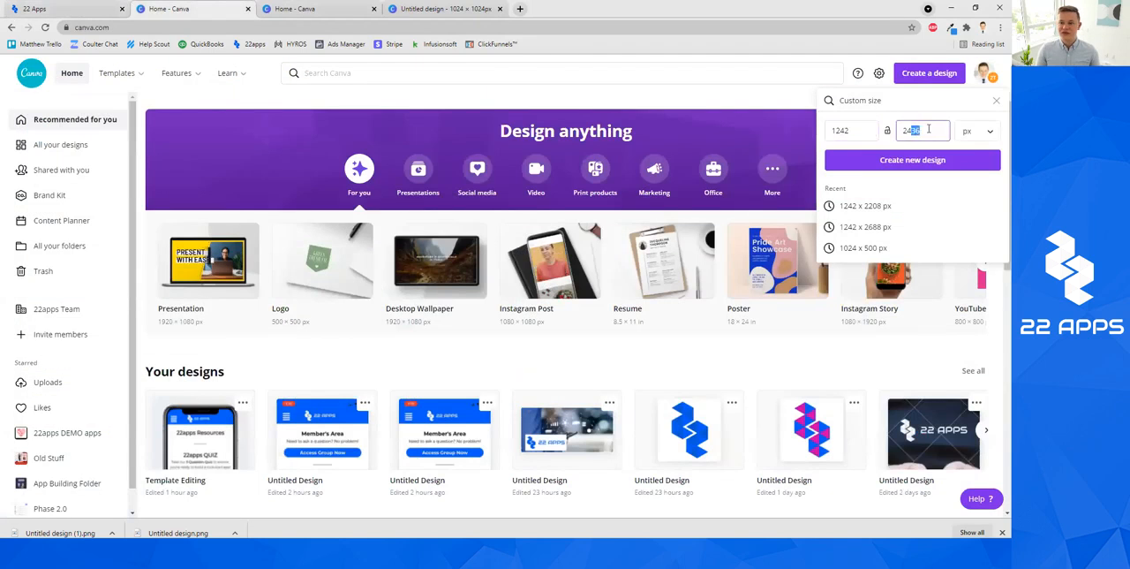
{"action": "left_click", "coordinate": [926, 164]}
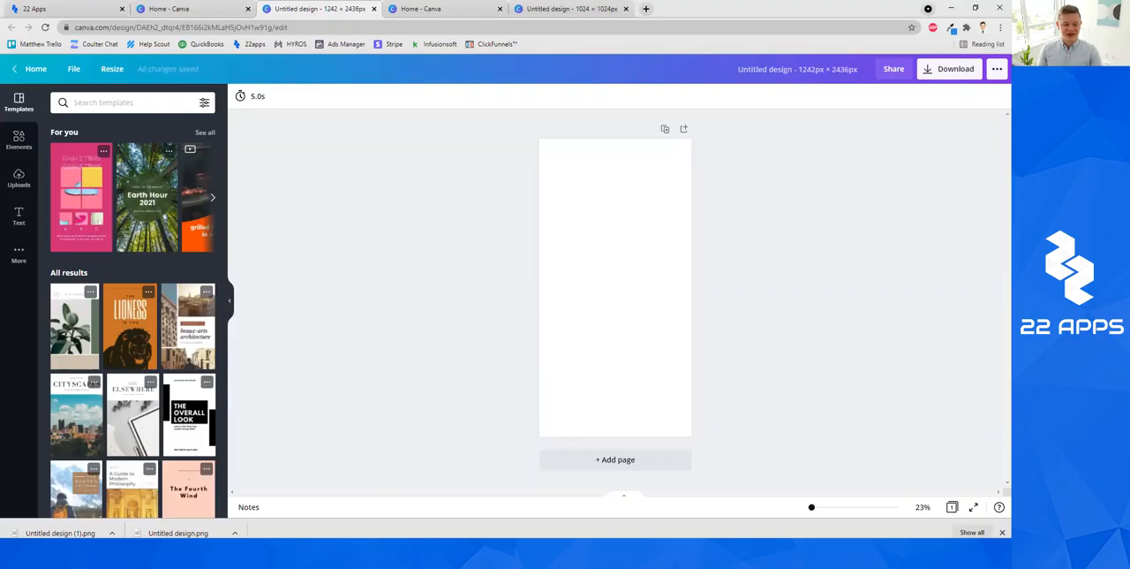
Close the downloads bar and bring the blue 22 Apps logo file onto the middle of the blank page.
{"action": "mouse_move", "coordinate": [272, 554]}
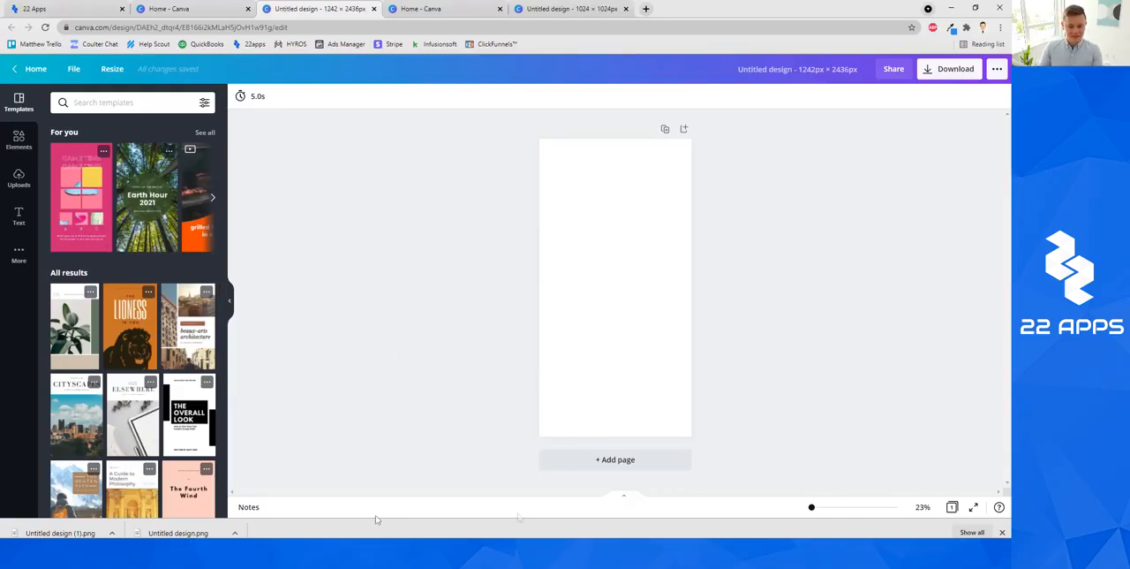
{"action": "left_click", "coordinate": [1003, 533]}
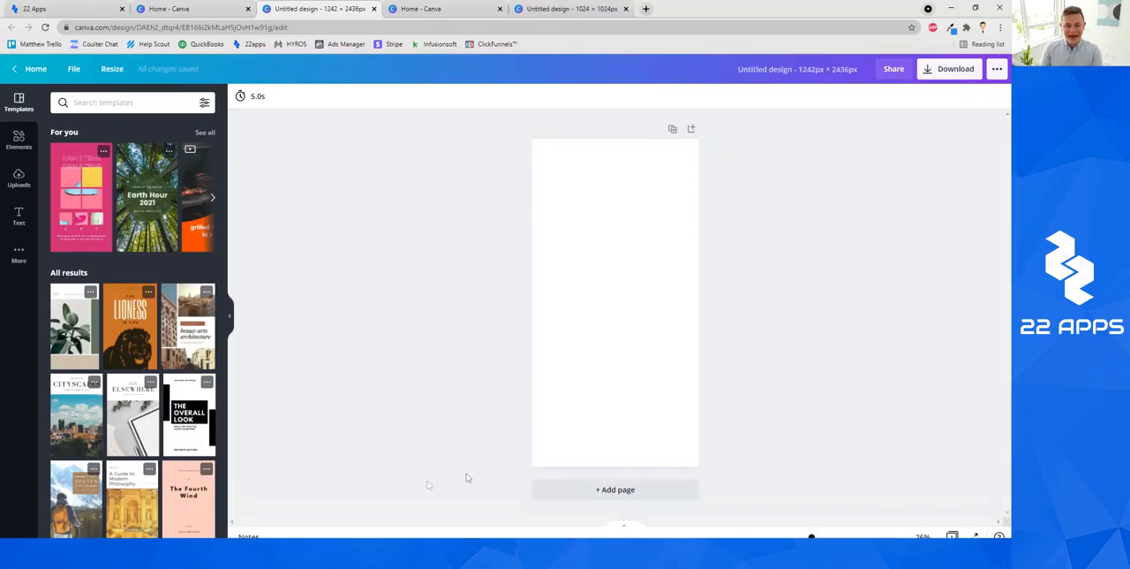
{"action": "key", "text": "alt+Tab"}
{"action": "left_click_drag", "start_coordinate": [159, 221], "coordinate": [612, 281]}
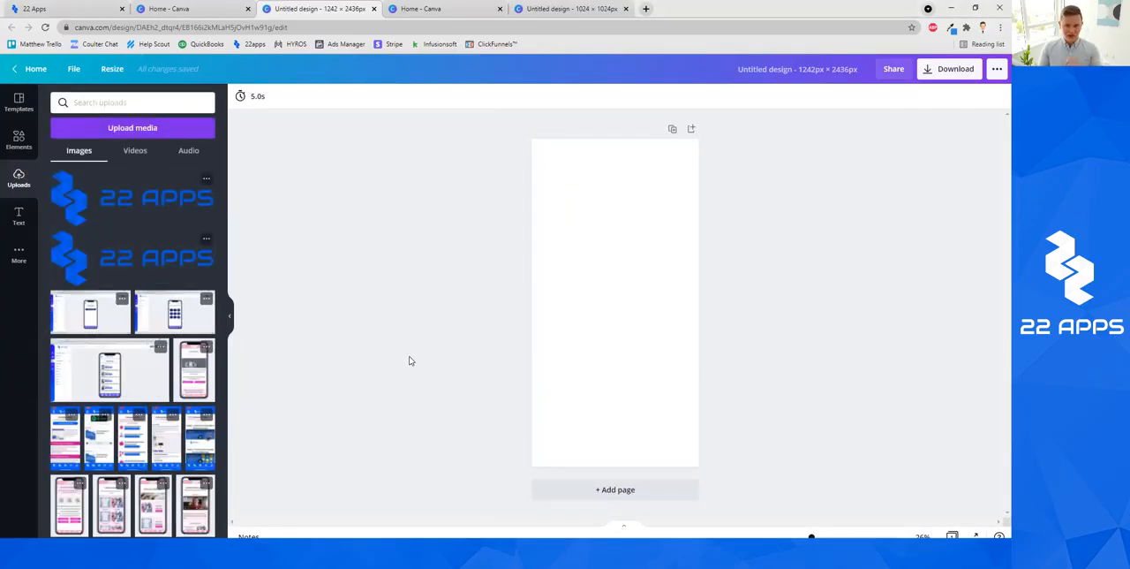
Search the elements for "person using app" and browse the matching photos.
{"action": "left_click", "coordinate": [18, 140]}
{"action": "left_click", "coordinate": [135, 104]}
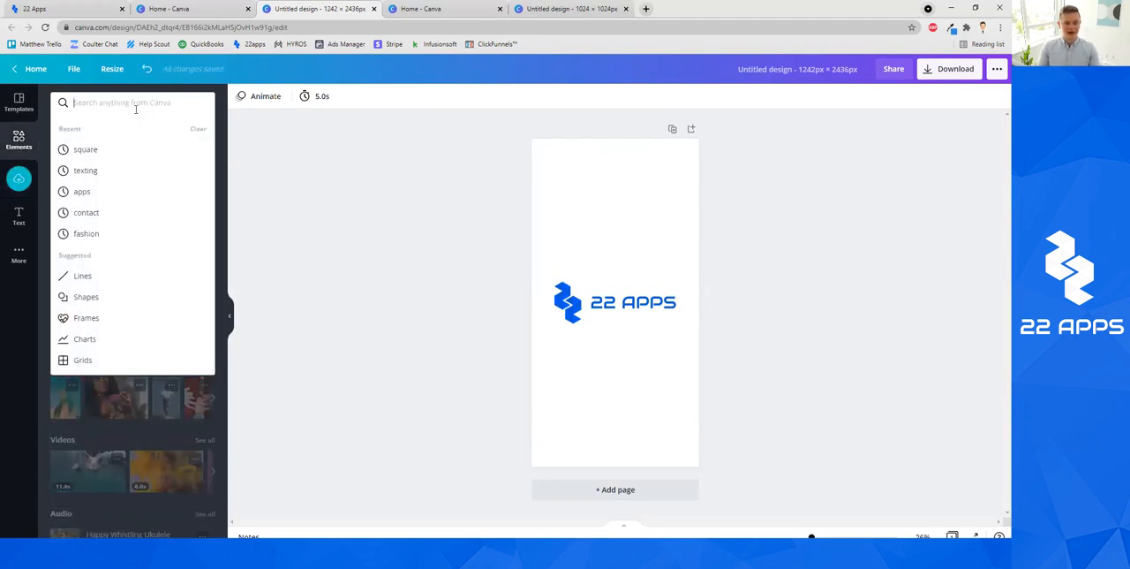
{"action": "type", "text": "person using app"}
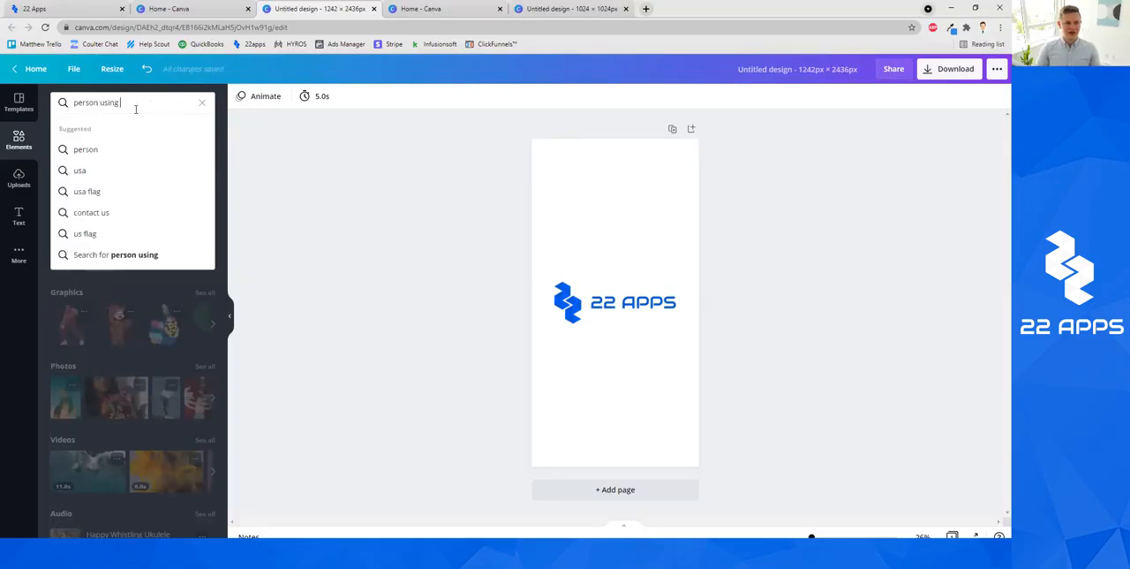
{"action": "key", "text": "Return"}
{"action": "left_click", "coordinate": [129, 128]}
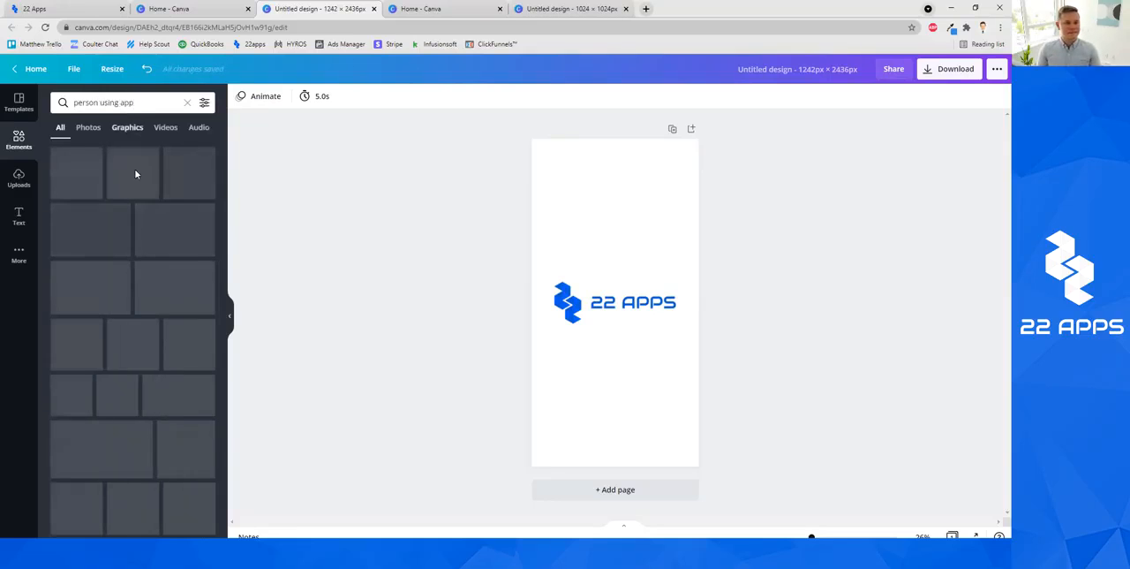
{"action": "left_click", "coordinate": [90, 129]}
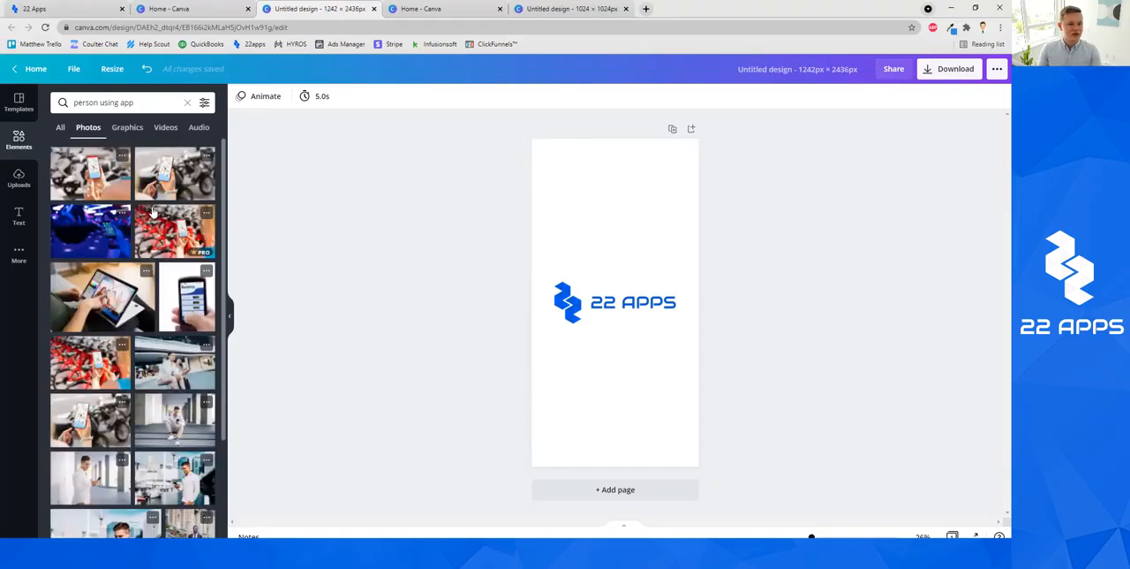
{"action": "scroll", "coordinate": [163, 303], "scroll_direction": "down", "scroll_amount": 1}
{"action": "scroll", "coordinate": [163, 304], "scroll_direction": "up", "scroll_amount": 1}
{"action": "scroll", "coordinate": [160, 345], "scroll_direction": "down", "scroll_amount": 5}
{"action": "scroll", "coordinate": [160, 355], "scroll_direction": "up", "scroll_amount": 5}
Search the photos for "texting" and add the picture of the woman in a plaid shirt looking at her phone.
{"action": "left_click", "coordinate": [140, 101]}
{"action": "triple_click", "coordinate": [140, 102]}
{"action": "type", "text": "texting"}
{"action": "key", "text": "Return"}
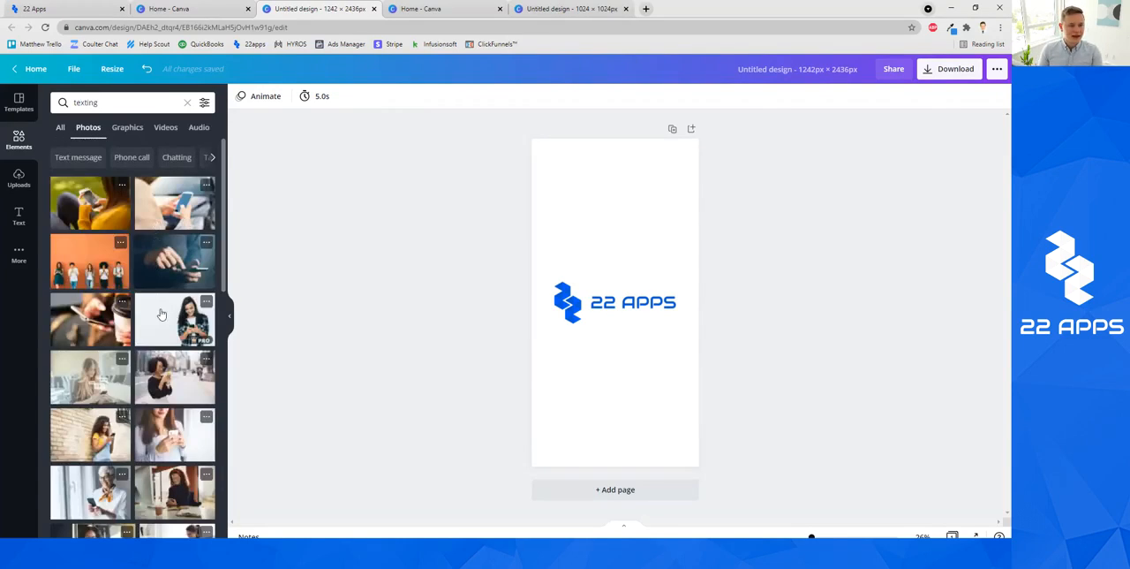
{"action": "scroll", "coordinate": [160, 318], "scroll_direction": "down", "scroll_amount": 2}
{"action": "scroll", "coordinate": [161, 362], "scroll_direction": "down", "scroll_amount": 1}
{"action": "scroll", "coordinate": [156, 366], "scroll_direction": "up", "scroll_amount": 1}
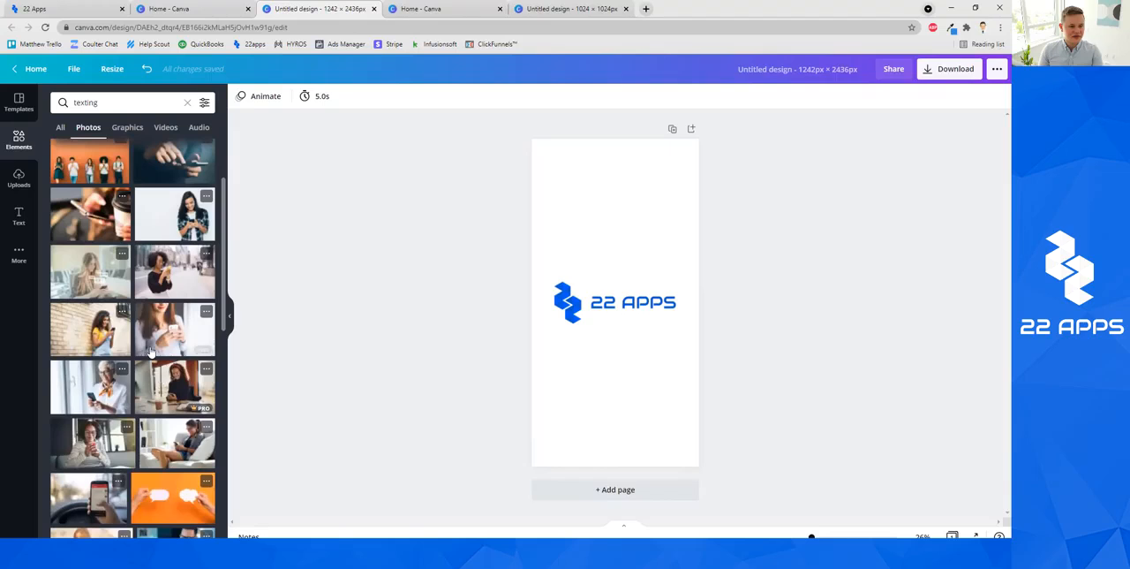
{"action": "scroll", "coordinate": [150, 351], "scroll_direction": "down", "scroll_amount": 3}
{"action": "scroll", "coordinate": [176, 292], "scroll_direction": "up", "scroll_amount": 4}
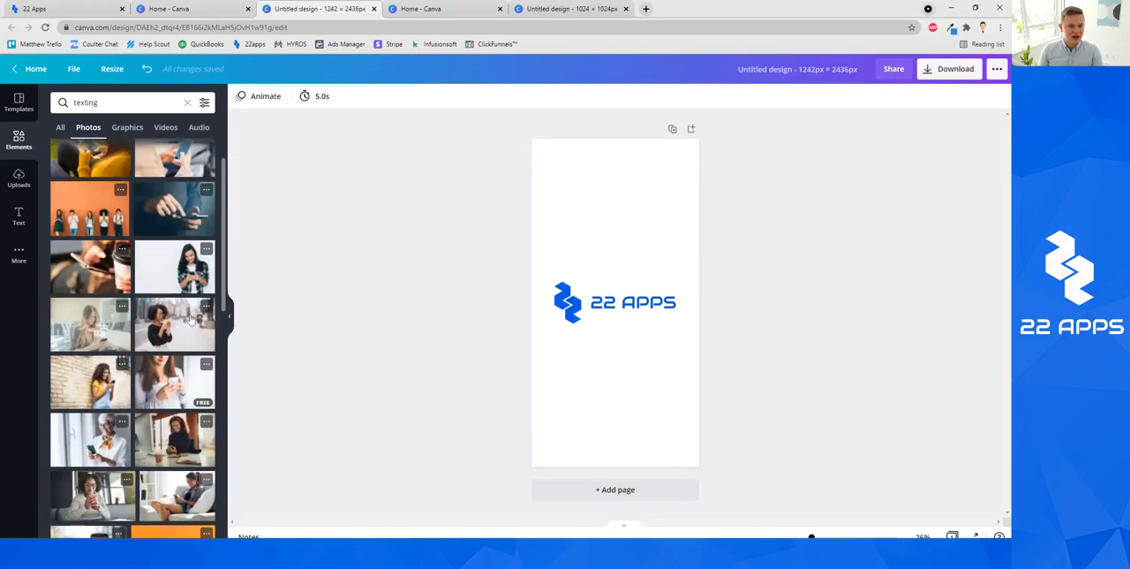
{"action": "left_click", "coordinate": [191, 267]}
Enlarge and position the woman's photo so it covers the whole page with her framed on the page.
{"action": "left_click_drag", "start_coordinate": [632, 311], "coordinate": [658, 185]}
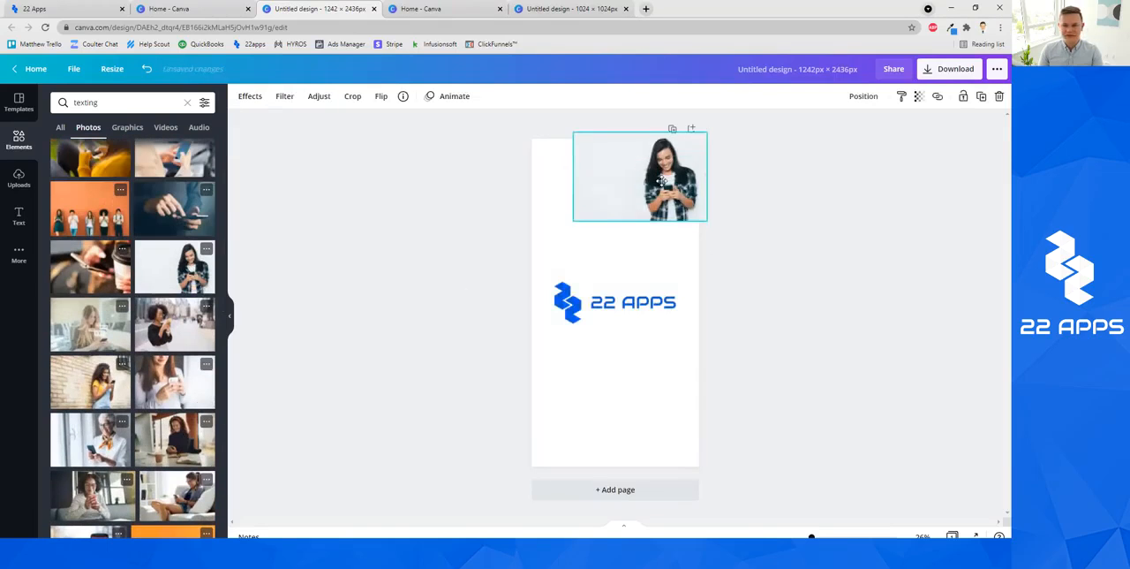
{"action": "left_click_drag", "start_coordinate": [573, 221], "coordinate": [396, 460]}
{"action": "left_click_drag", "start_coordinate": [576, 372], "coordinate": [671, 369]}
{"action": "left_click_drag", "start_coordinate": [495, 390], "coordinate": [473, 397]}
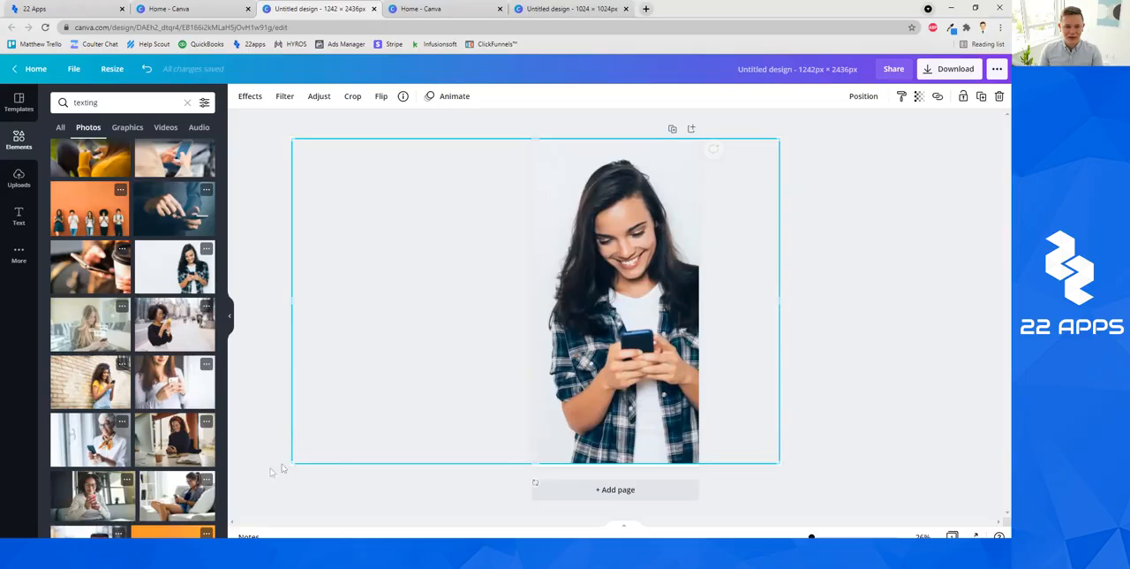
{"action": "left_click_drag", "start_coordinate": [289, 463], "coordinate": [285, 471]}
{"action": "left_click_drag", "start_coordinate": [616, 413], "coordinate": [606, 408]}
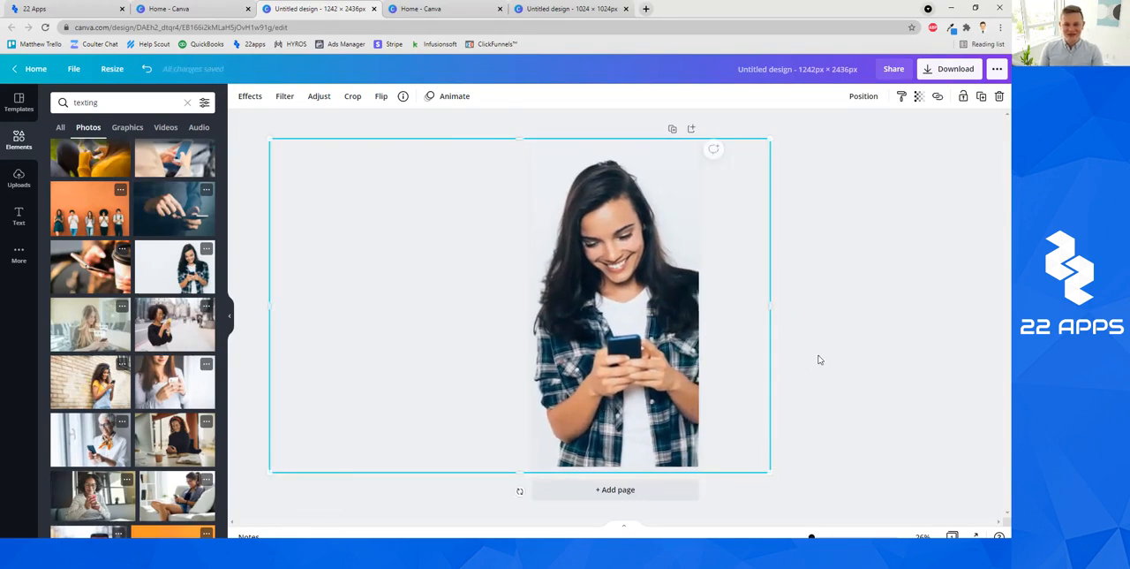
{"action": "left_click", "coordinate": [820, 359]}
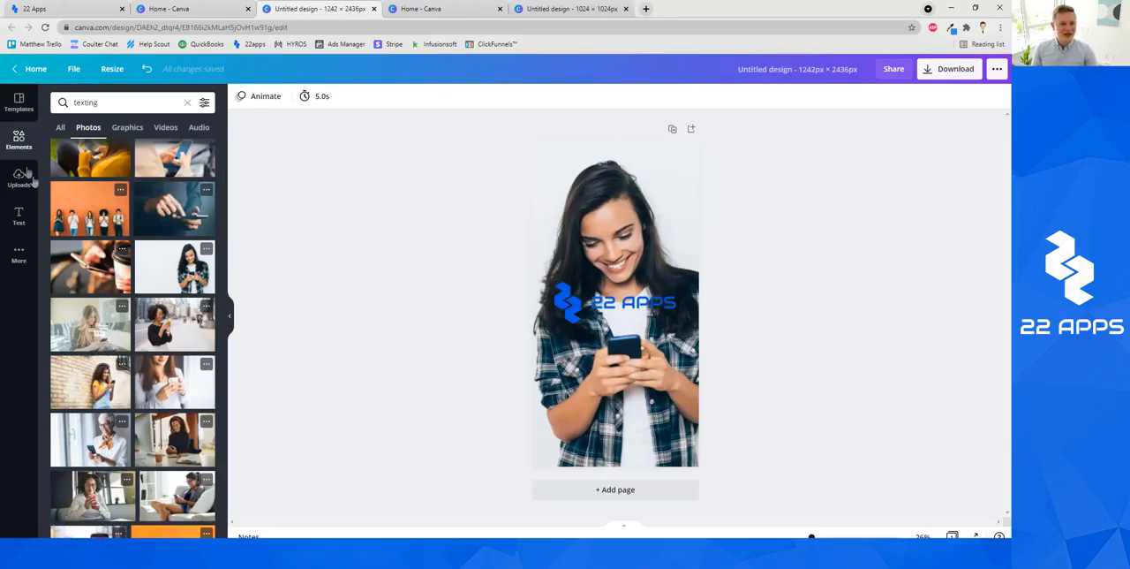
Move the 22 Apps logo down to just below the phone in the woman's hands.
{"action": "left_click_drag", "start_coordinate": [625, 312], "coordinate": [631, 397]}
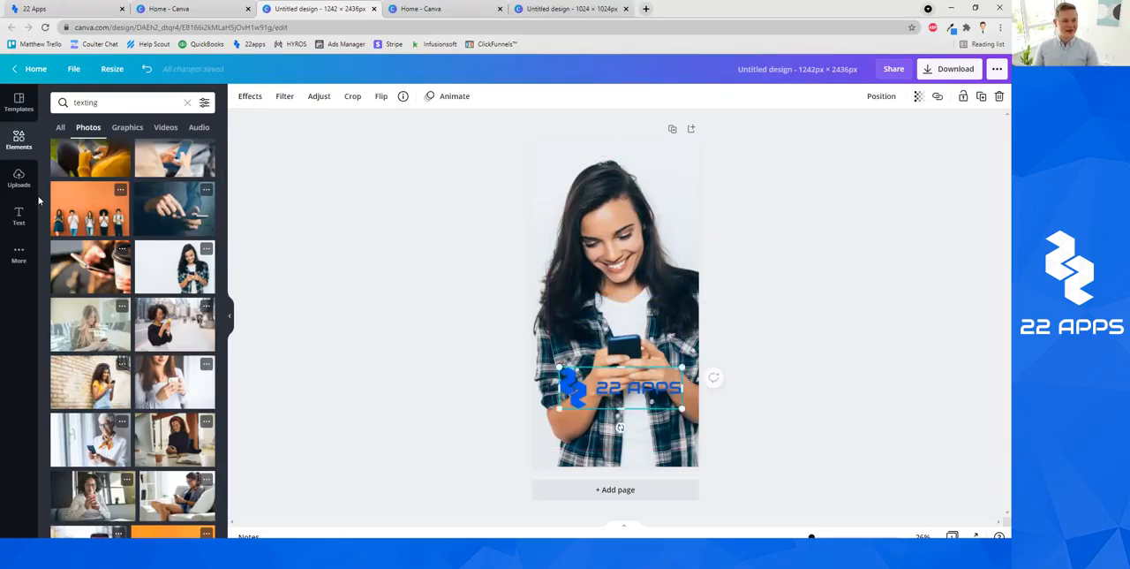
{"action": "left_click", "coordinate": [18, 179]}
{"action": "left_click", "coordinate": [19, 216]}
{"action": "left_click", "coordinate": [19, 178]}
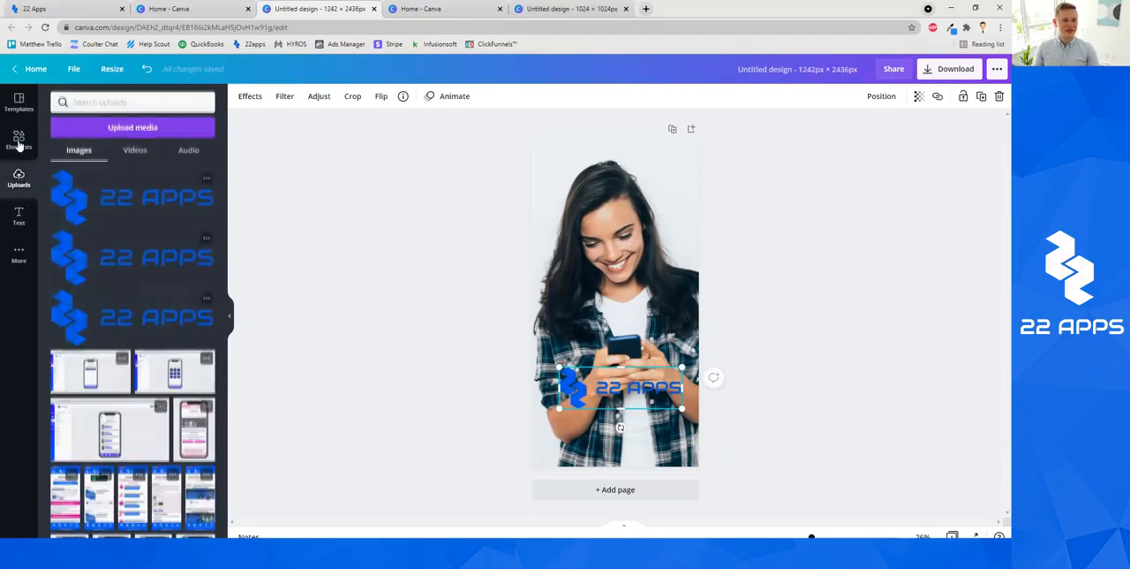
Add a square shape, color it white, and shape it into a wide band across the lower part of the page.
{"action": "left_click", "coordinate": [20, 146]}
{"action": "left_click", "coordinate": [184, 103]}
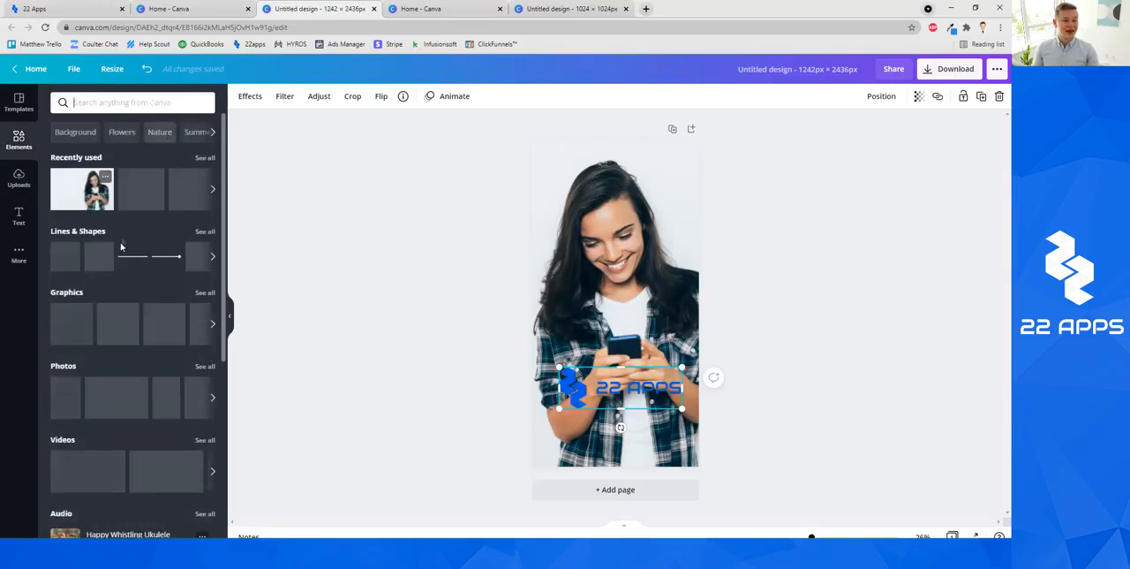
{"action": "left_click", "coordinate": [98, 261]}
{"action": "left_click", "coordinate": [241, 96]}
{"action": "left_click", "coordinate": [119, 151]}
{"action": "left_click_drag", "start_coordinate": [623, 297], "coordinate": [839, 389]}
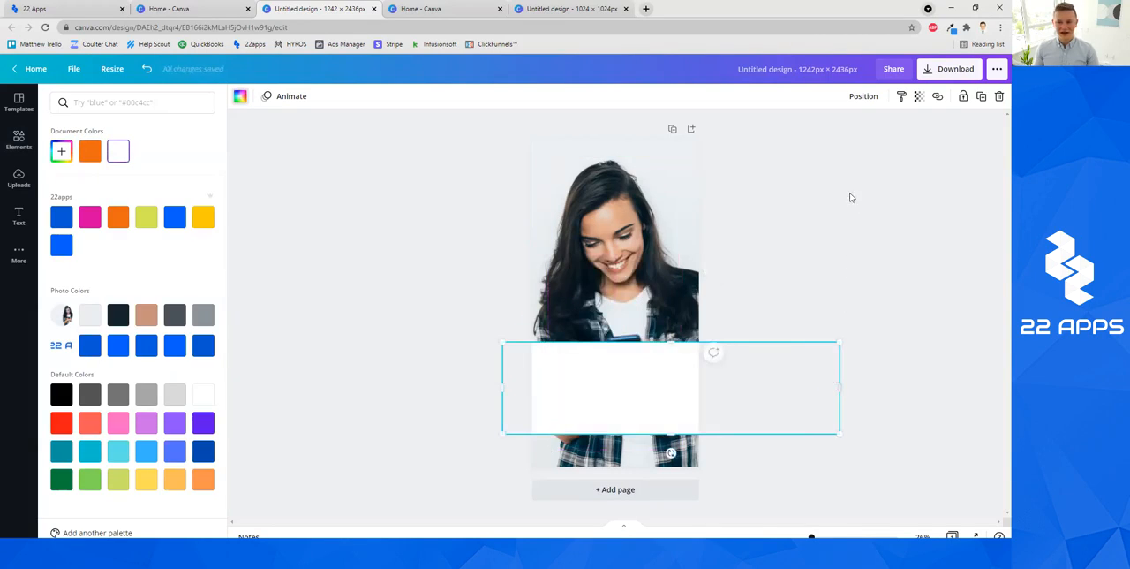
Send the white band backward so it sits behind the 22 Apps logo.
{"action": "left_click", "coordinate": [870, 98]}
{"action": "left_click", "coordinate": [850, 126]}
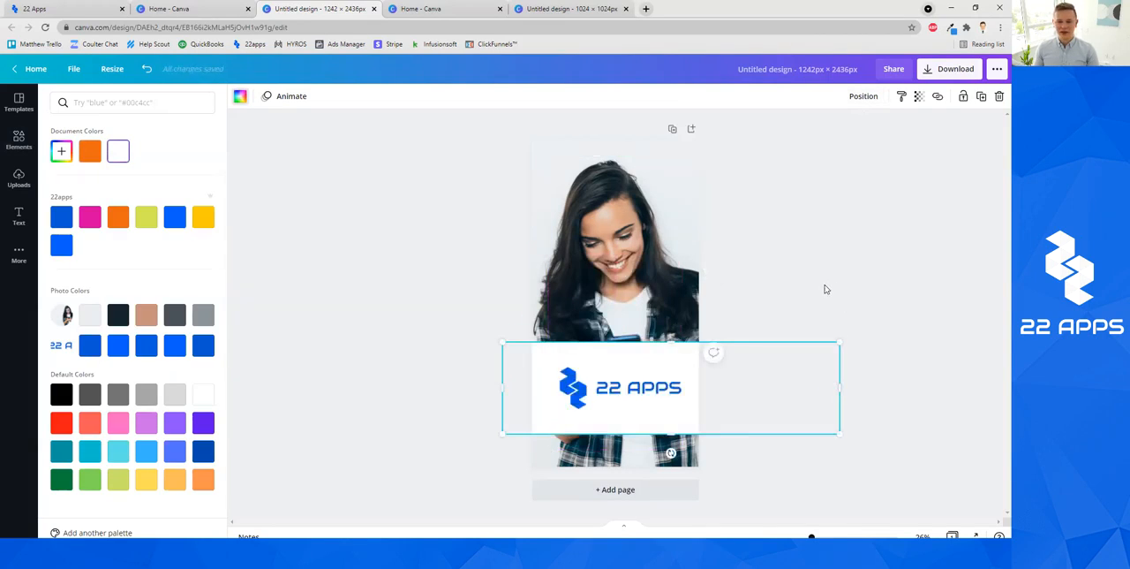
{"action": "left_click", "coordinate": [825, 290]}
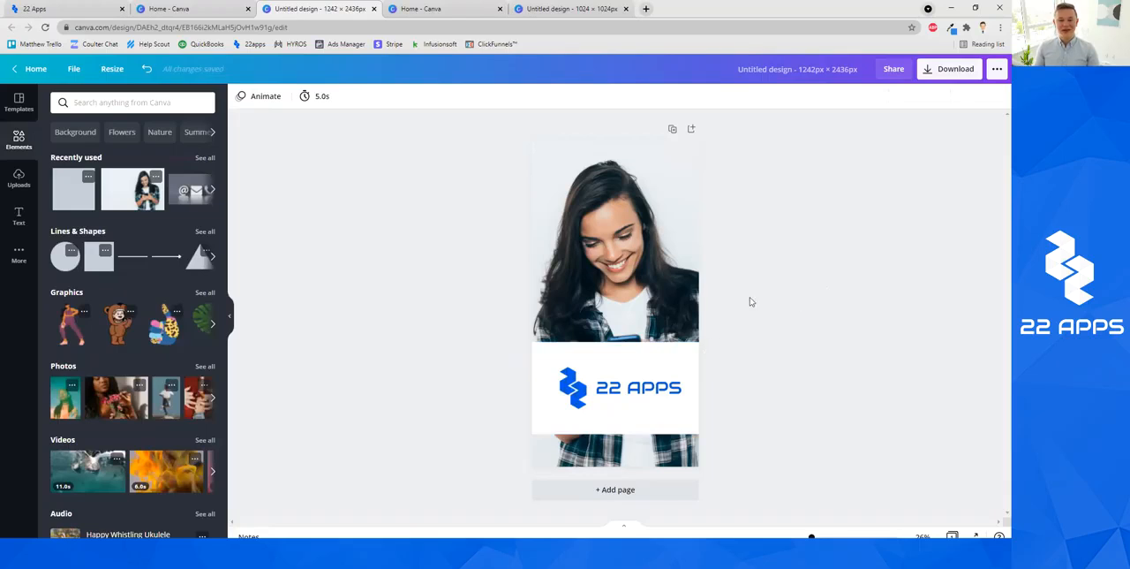
Make the white band shorter and lower it together with the 22 Apps logo to just below the woman's hands.
{"action": "left_click", "coordinate": [625, 302]}
{"action": "left_click", "coordinate": [631, 354]}
{"action": "left_click_drag", "start_coordinate": [632, 344], "coordinate": [632, 357]}
{"action": "left_click_drag", "start_coordinate": [656, 429], "coordinate": [643, 403]}
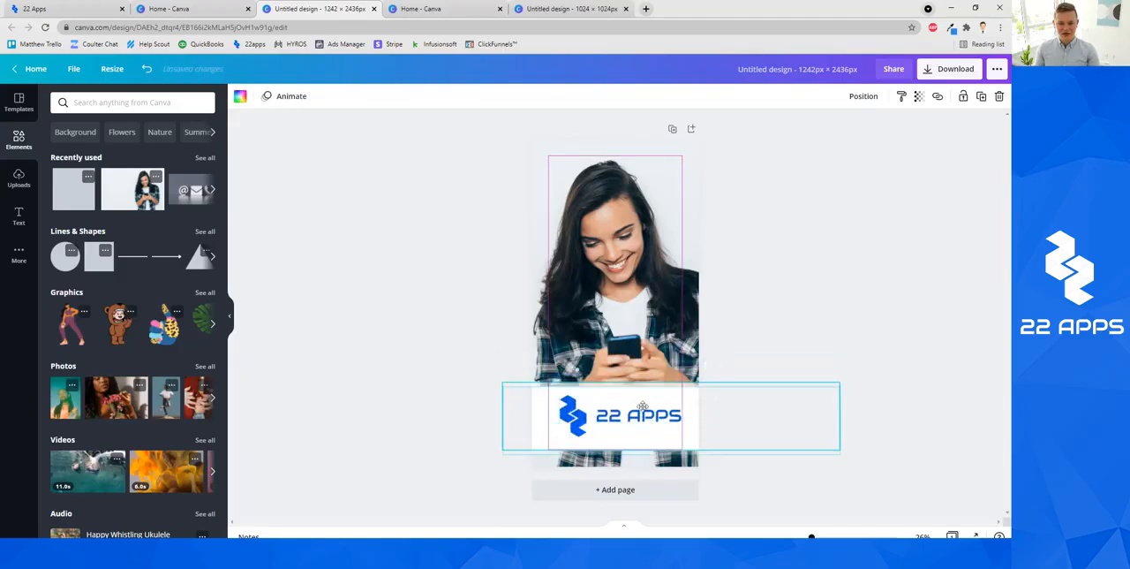
{"action": "left_click", "coordinate": [776, 328]}
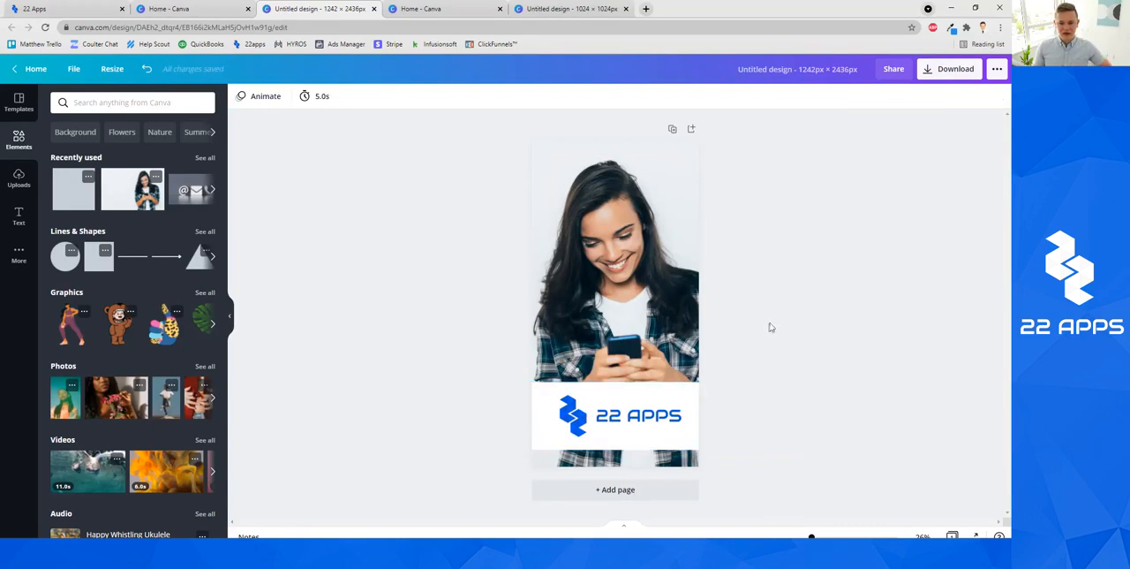
{"action": "left_click", "coordinate": [687, 311]}
{"action": "left_click", "coordinate": [747, 268]}
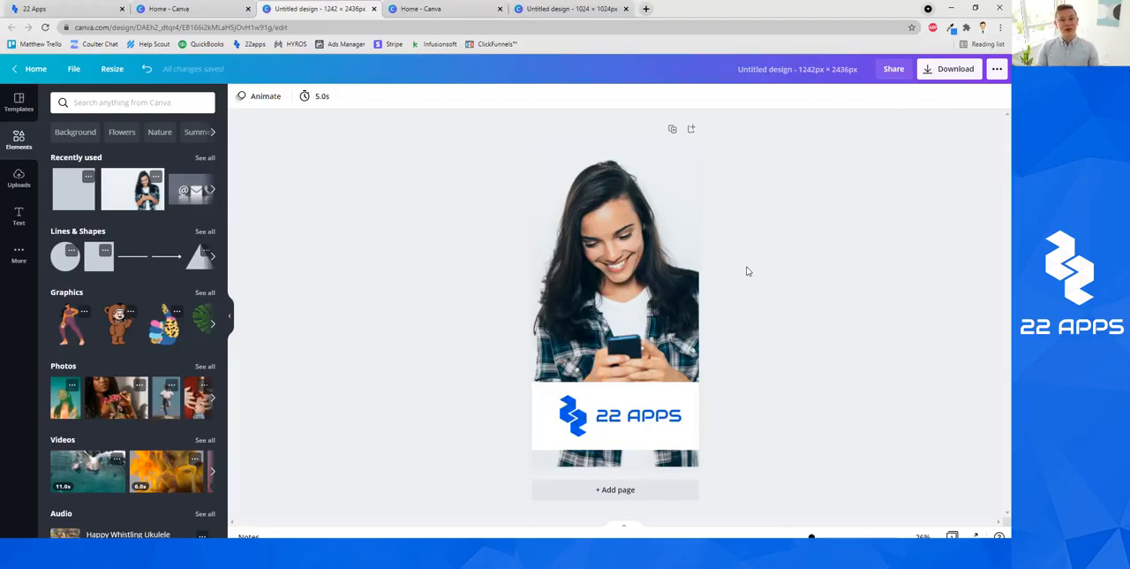
Download the design as a PNG and save it to the Desktop as Untitled design (2).png.
{"action": "left_click", "coordinate": [936, 72]}
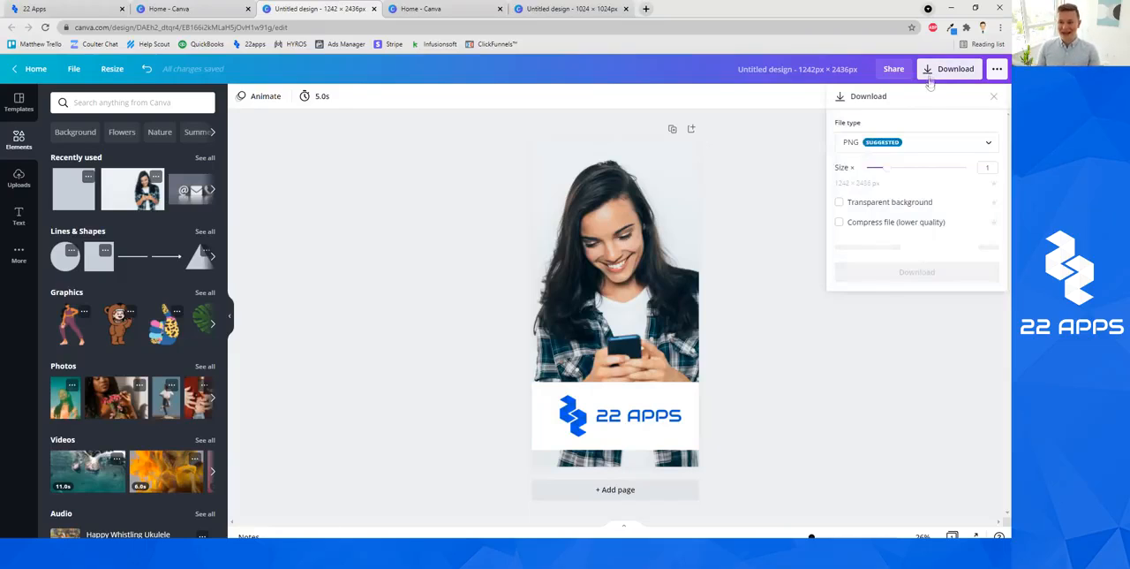
{"action": "left_click", "coordinate": [915, 247]}
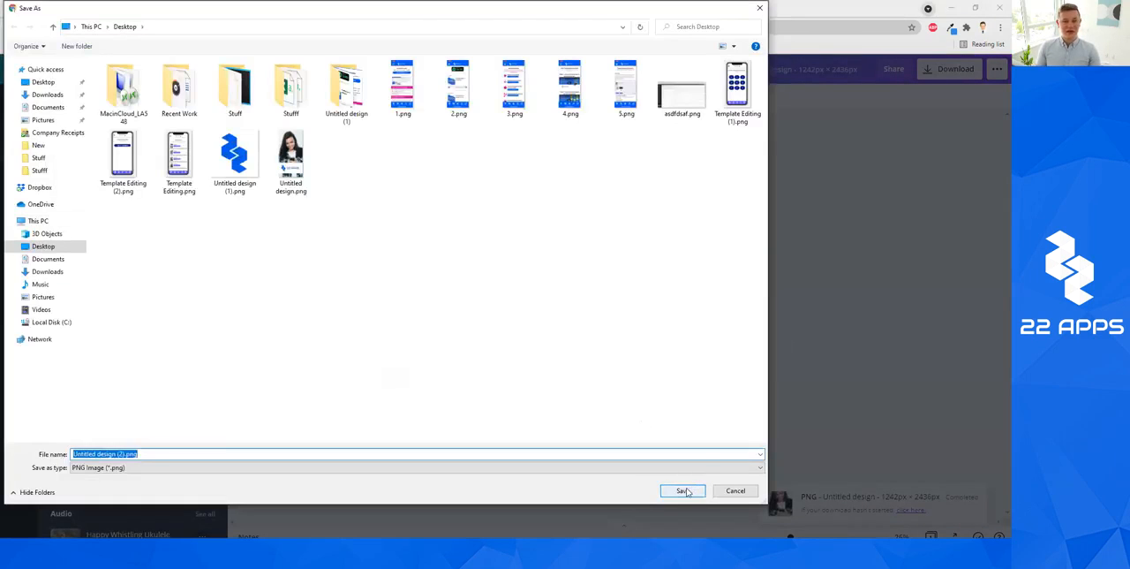
{"action": "left_click", "coordinate": [684, 490]}
Switch to the 22 Apps builder and upload Untitled design (2).png as the Templates App's splash screen.
{"action": "left_click", "coordinate": [88, 8]}
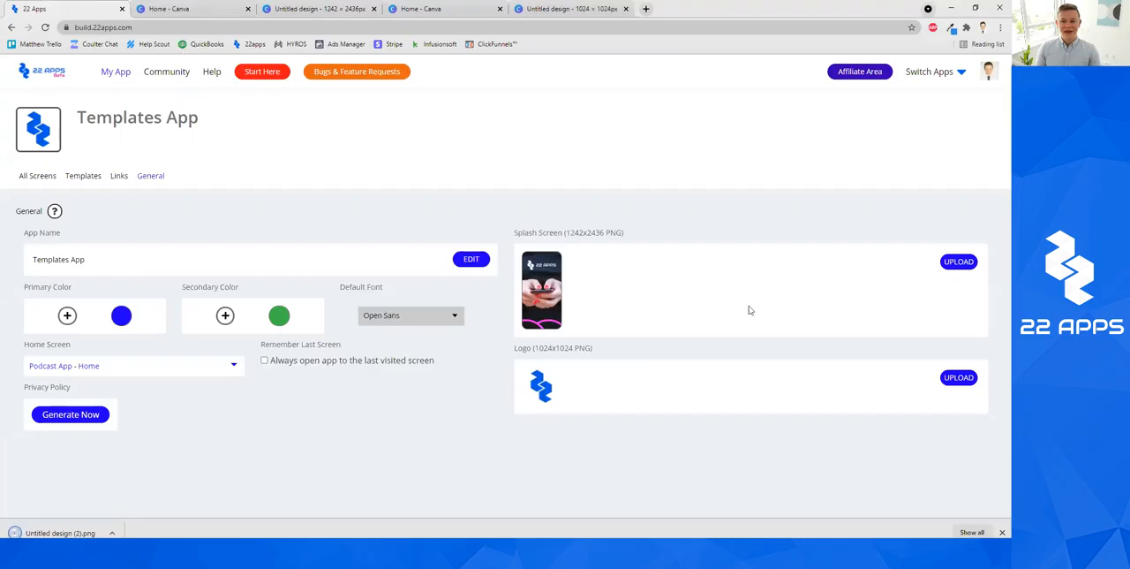
{"action": "left_click", "coordinate": [955, 264]}
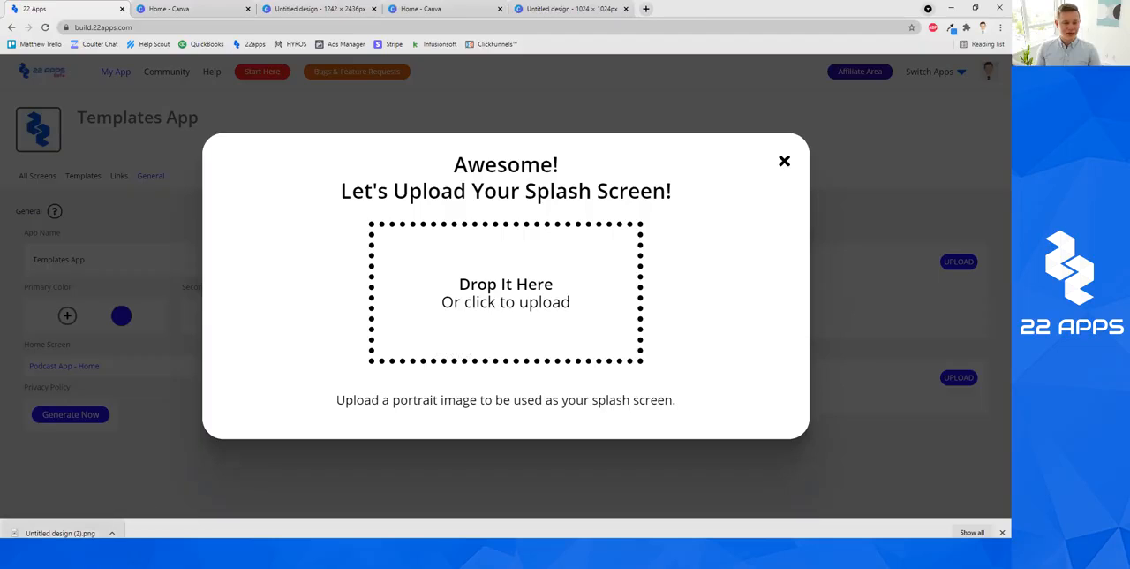
{"action": "left_click", "coordinate": [516, 250]}
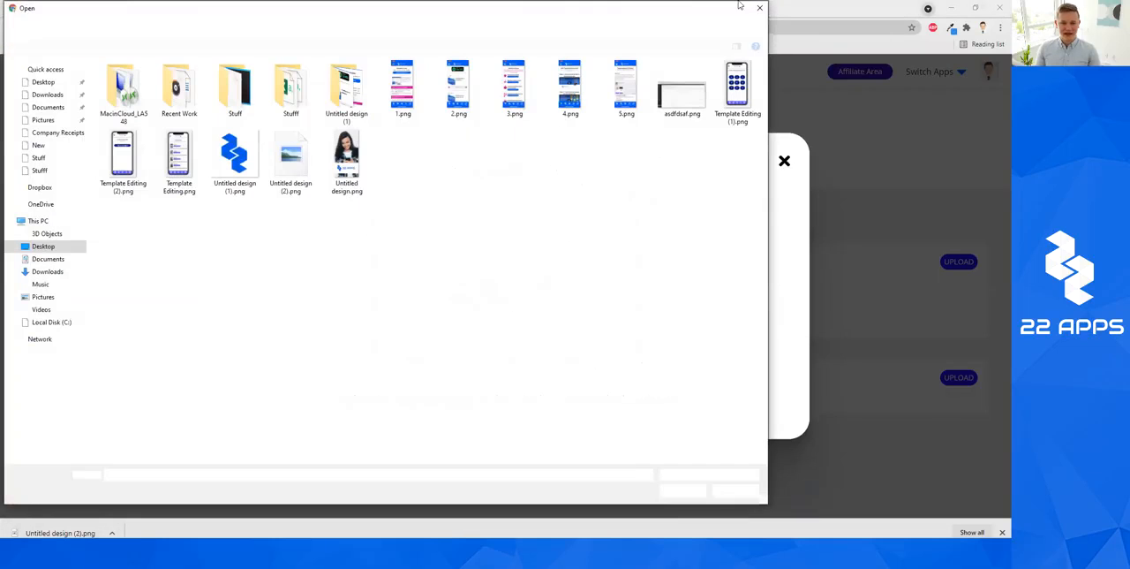
{"action": "left_click", "coordinate": [761, 8]}
{"action": "left_click_drag", "start_coordinate": [60, 532], "coordinate": [546, 297]}
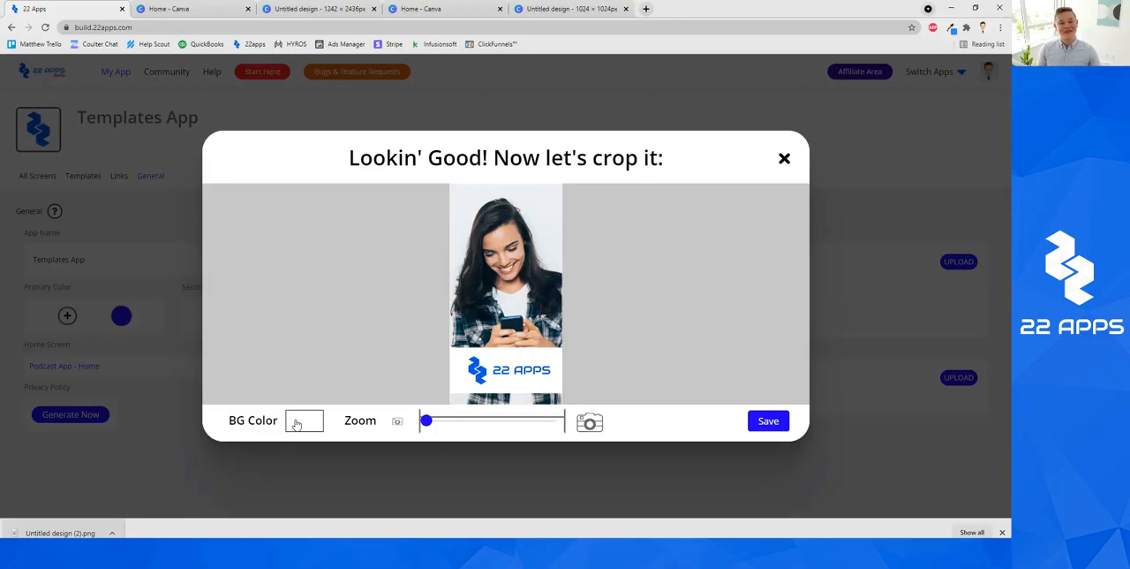
Zoom the splash image in slightly, reposition it to fill the crop frame, and save the crop.
{"action": "mouse_move", "coordinate": [426, 422]}
{"action": "left_mouse_down"}
{"action": "mouse_move", "coordinate": [447, 421]}
{"action": "mouse_move", "coordinate": [425, 421]}
{"action": "left_mouse_up"}
{"action": "mouse_move", "coordinate": [497, 346]}
{"action": "left_mouse_down"}
{"action": "mouse_move", "coordinate": [518, 307]}
{"action": "mouse_move", "coordinate": [498, 348]}
{"action": "mouse_move", "coordinate": [492, 340]}
{"action": "left_mouse_up"}
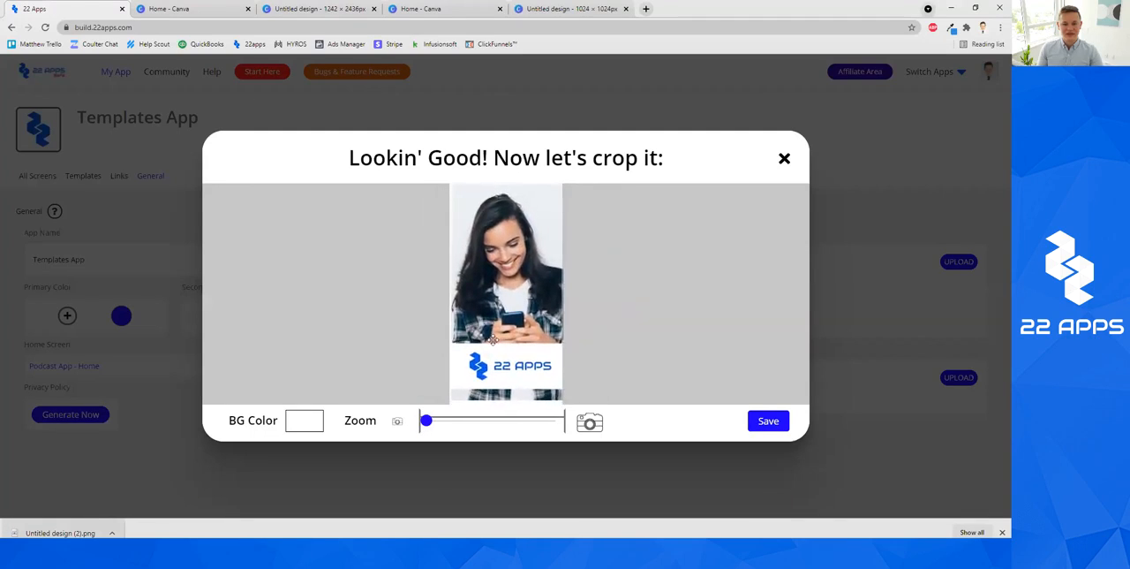
{"action": "left_click_drag", "start_coordinate": [428, 423], "coordinate": [430, 426]}
{"action": "left_click_drag", "start_coordinate": [500, 374], "coordinate": [496, 374]}
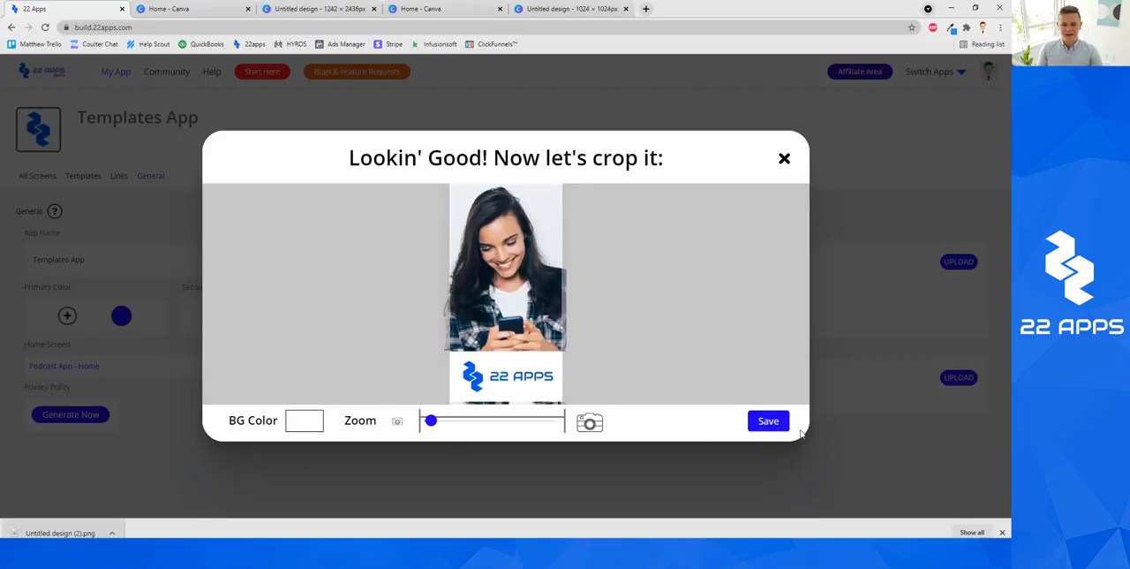
{"action": "left_click", "coordinate": [768, 421]}
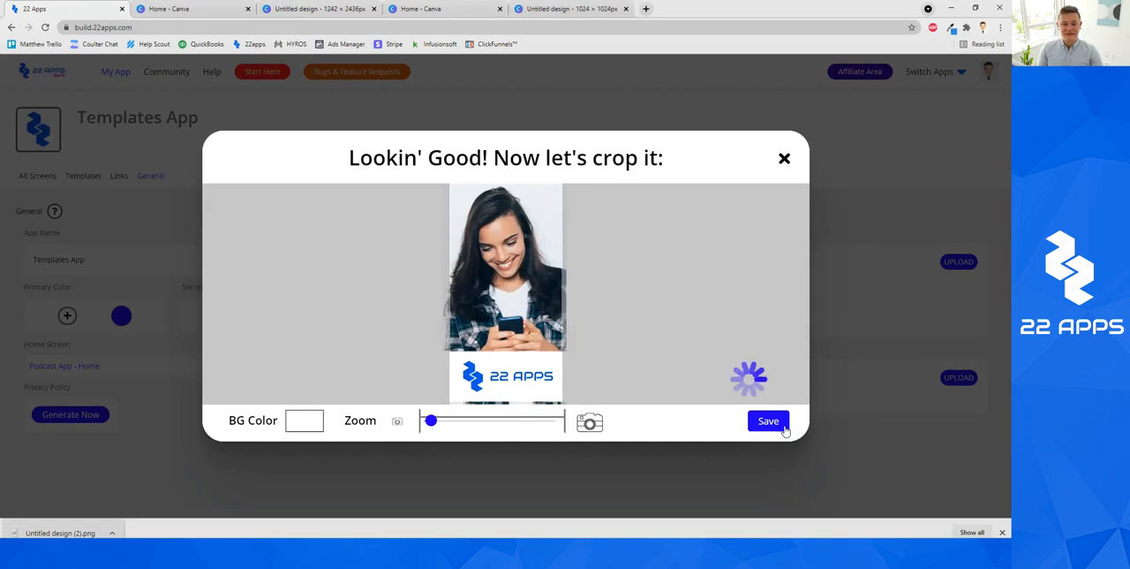